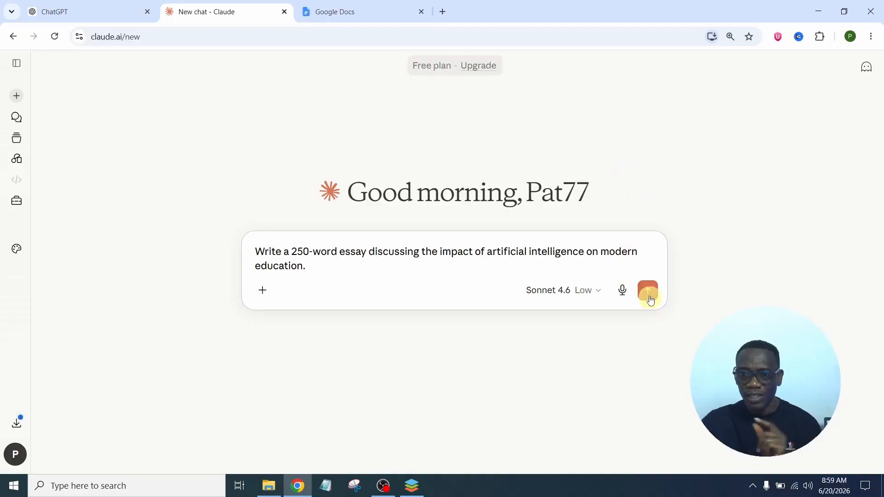
Submit the prompt for a 250-word essay on the impact of artificial intelligence on modern education and look through the reply.
{"action": "left_click", "coordinate": [649, 291]}
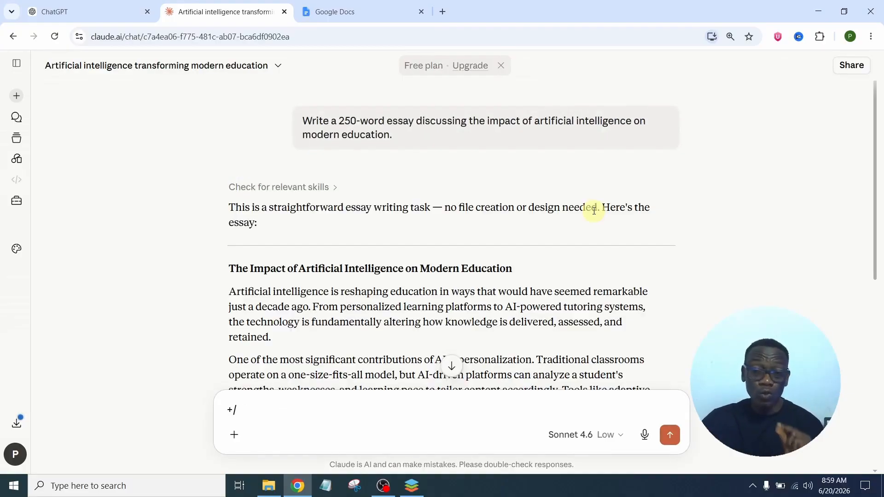
{"action": "scroll", "coordinate": [594, 212], "scroll_direction": "down", "scroll_amount": 6}
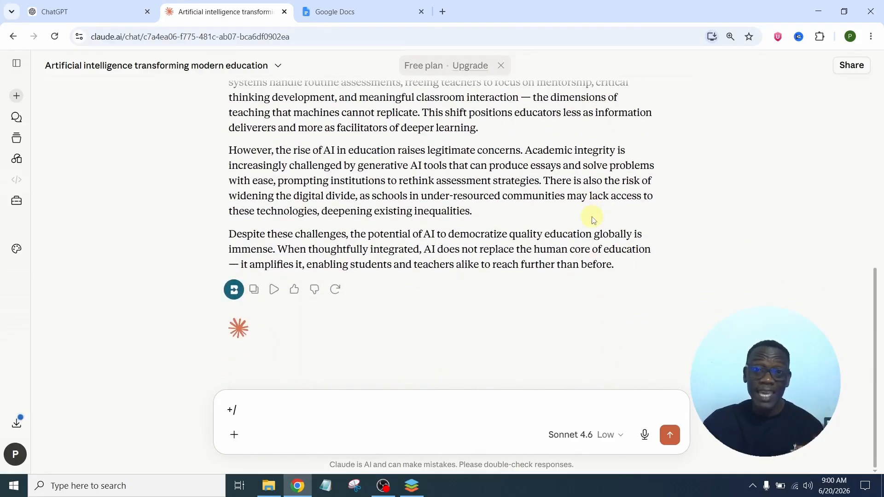
{"action": "scroll", "coordinate": [594, 219], "scroll_direction": "up", "scroll_amount": 6}
{"action": "scroll", "coordinate": [594, 220], "scroll_direction": "up", "scroll_amount": 2}
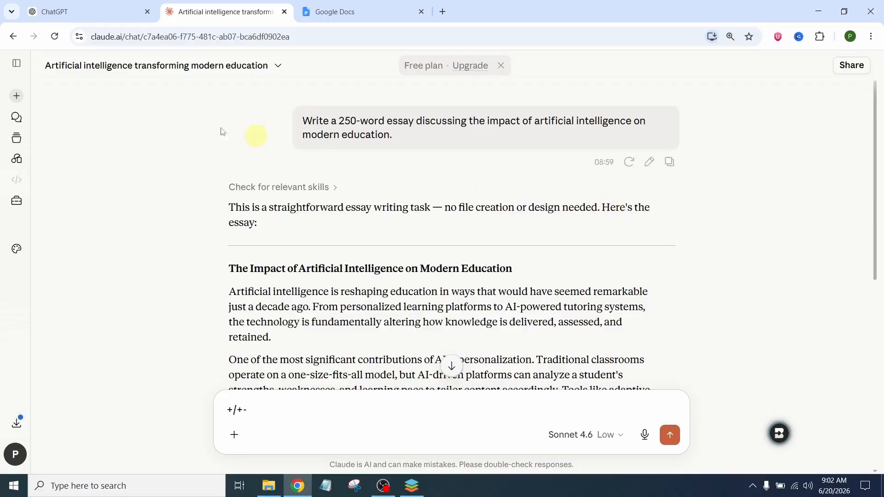
Switch to ChatGPT and request a comprehensive deep-research report on common AI writing patterns in essays, academic papers, student assignments, research reports and educational writing.
{"action": "left_click", "coordinate": [69, 12]}
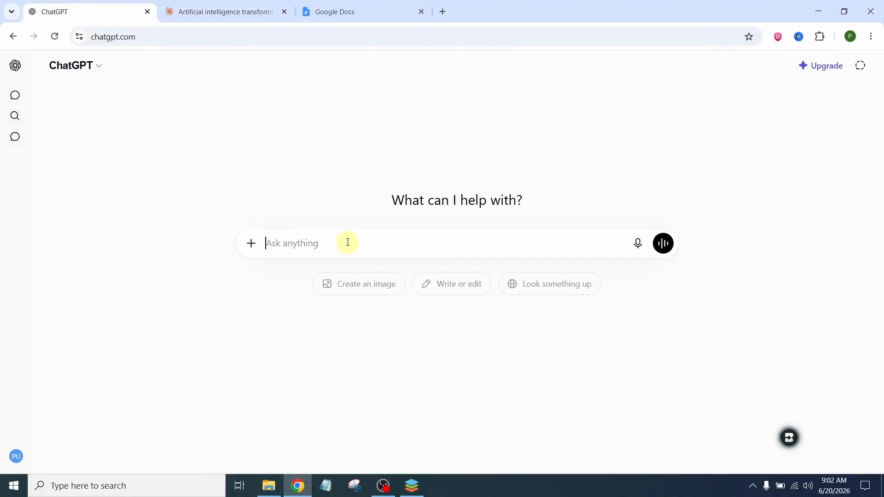
{"action": "type", "text": "Do a deep research on common AI writing patterns found in essays, academic papers, student assignments, research reports, and educational writing. Identify recurring words, phrases, transitions, sentence structures, introductions, conclusions, and writing habits that make academic writing appear AI-generated. Include examples and explain why these patterns are frequently detected as AI writing. Create a comprehensive report and leave nothing important out."}
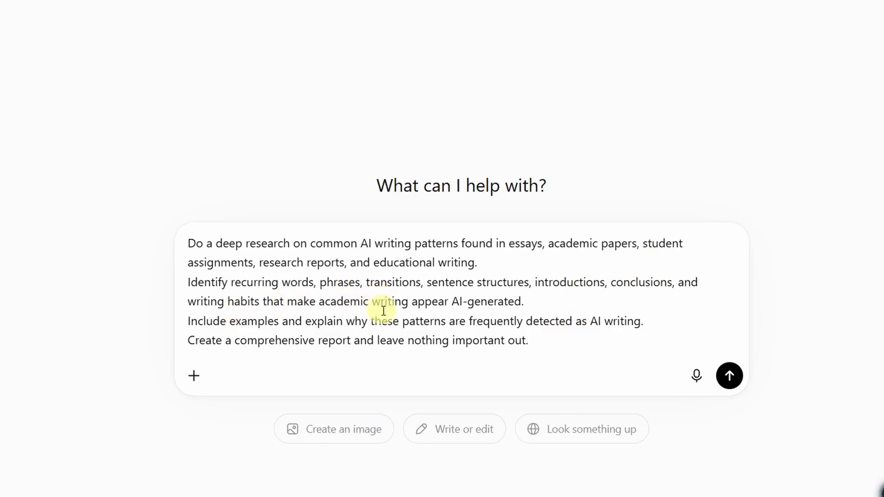
{"action": "left_click", "coordinate": [729, 376]}
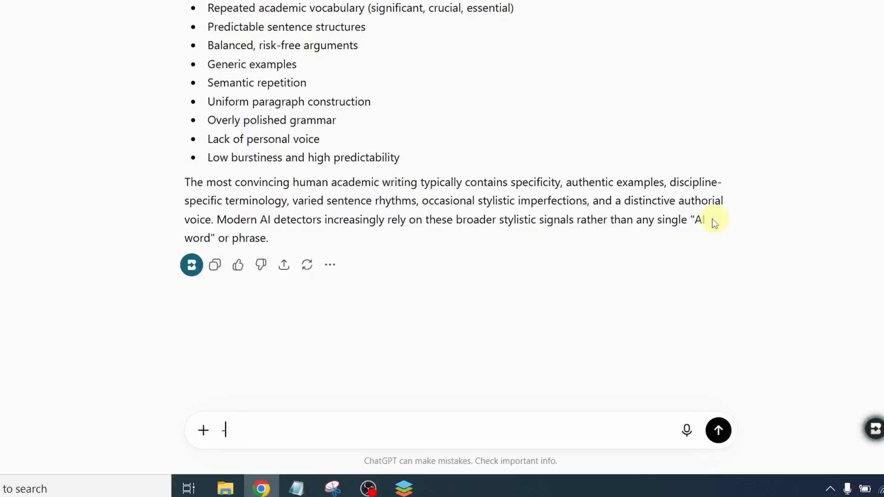
Ask for the report organized into structured sections, from common AI words in essays and sentence patterns to human academic alternatives and side-by-side comparative examples.
{"action": "type", "text": "Organize the comprehensive report into structured sections covering: Common AI words in essays, AI sentence patterns in student assignments, AI research report habits, Weak educational introductions, Weak assignment conclusions, Why detectors flag these patterns, Human academic alternatives, Natural academic sentence rhythm, and Side-by-side comparative examples."}
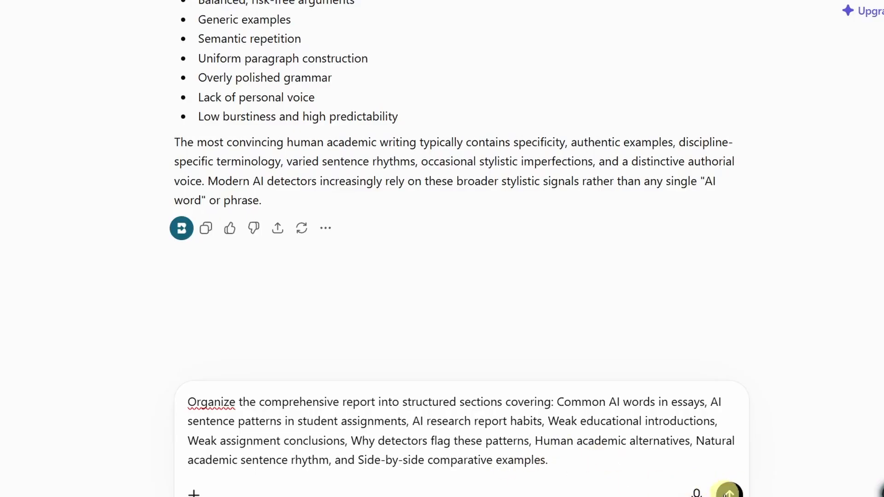
{"action": "left_click", "coordinate": [727, 491]}
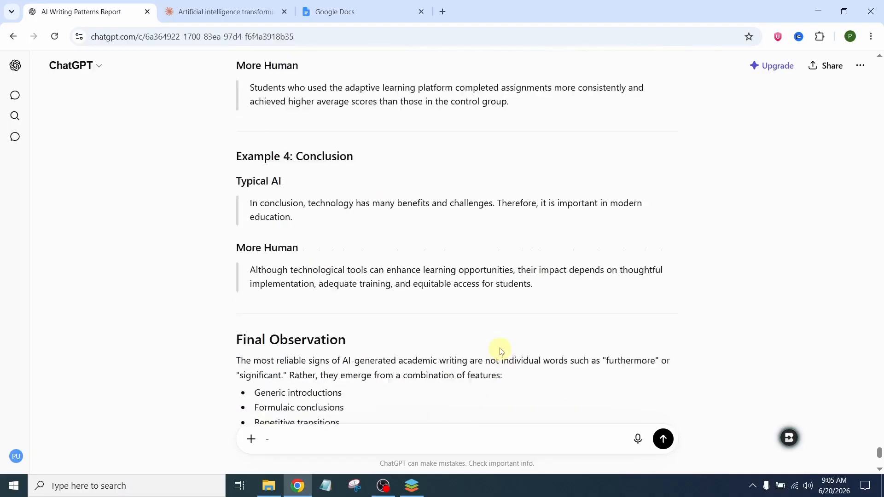
Request an online search for articles, academic studies and database resources on AI-generated student writing, with notes on detection indicators and primary source links.
{"action": "scroll", "coordinate": [501, 351], "scroll_direction": "up", "scroll_amount": 2}
{"action": "scroll", "coordinate": [501, 351], "scroll_direction": "down", "scroll_amount": 6}
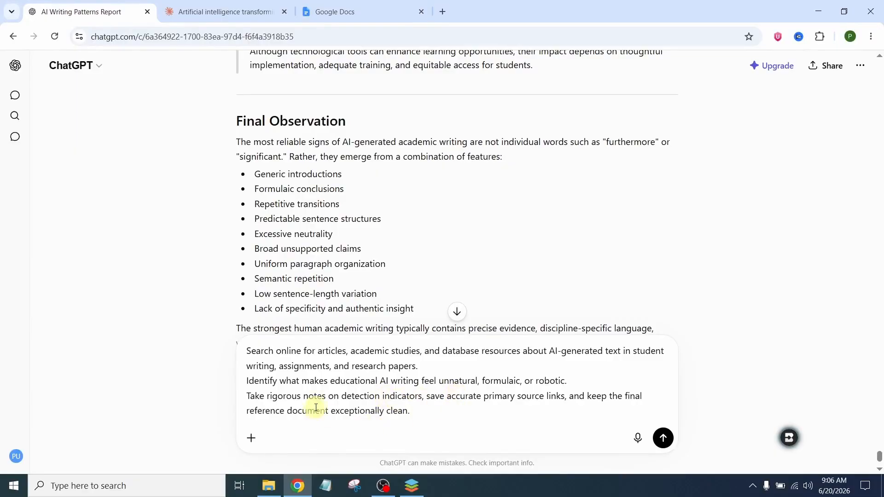
{"action": "left_click", "coordinate": [653, 442]}
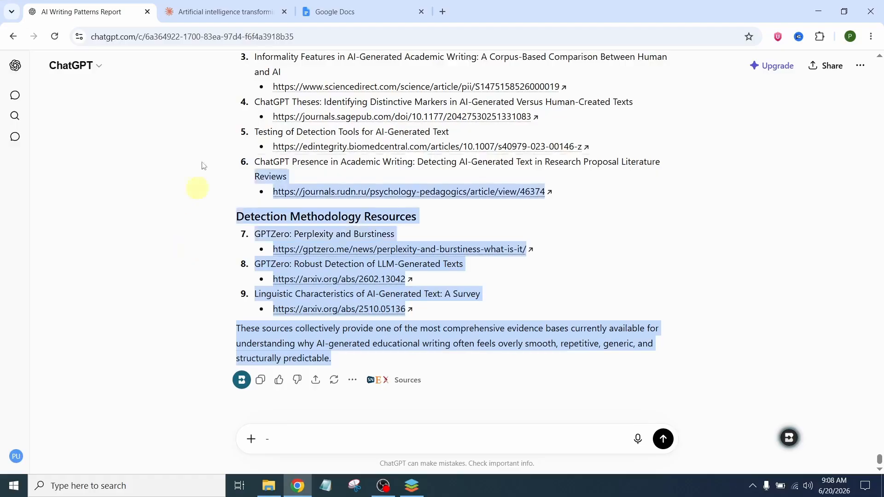
Select the ChatGPT conversation from its last line up to the "Comprehensive Report" heading and copy it.
{"action": "scroll", "coordinate": [221, 115], "scroll_direction": "up", "scroll_amount": 10}
{"action": "scroll", "coordinate": [238, 21], "scroll_direction": "up", "scroll_amount": 20}
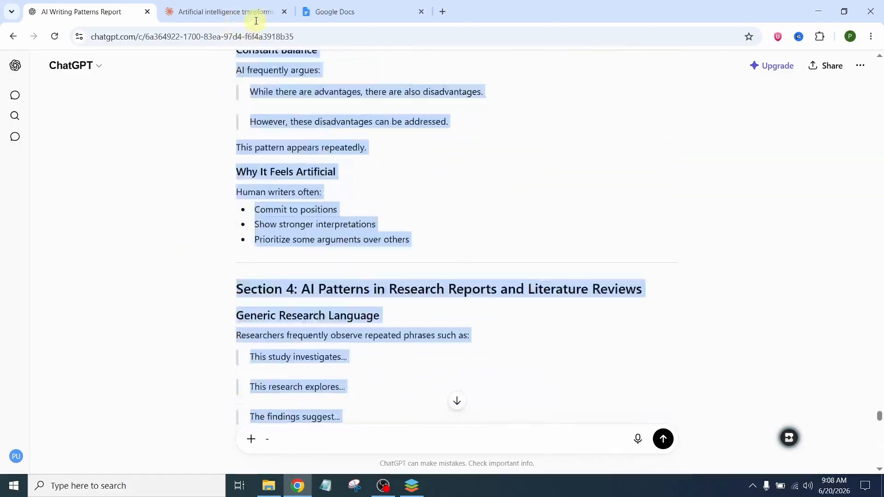
{"action": "scroll", "coordinate": [260, 39], "scroll_direction": "up", "scroll_amount": 20}
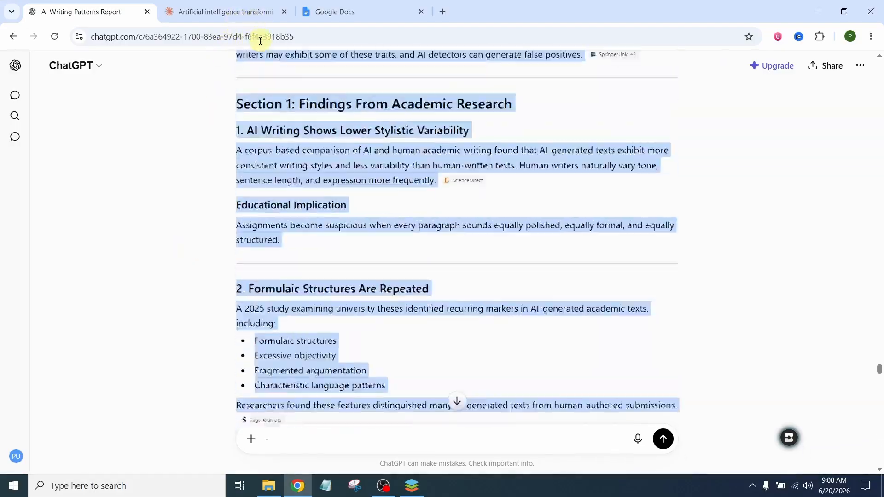
{"action": "scroll", "coordinate": [261, 44], "scroll_direction": "up", "scroll_amount": 20}
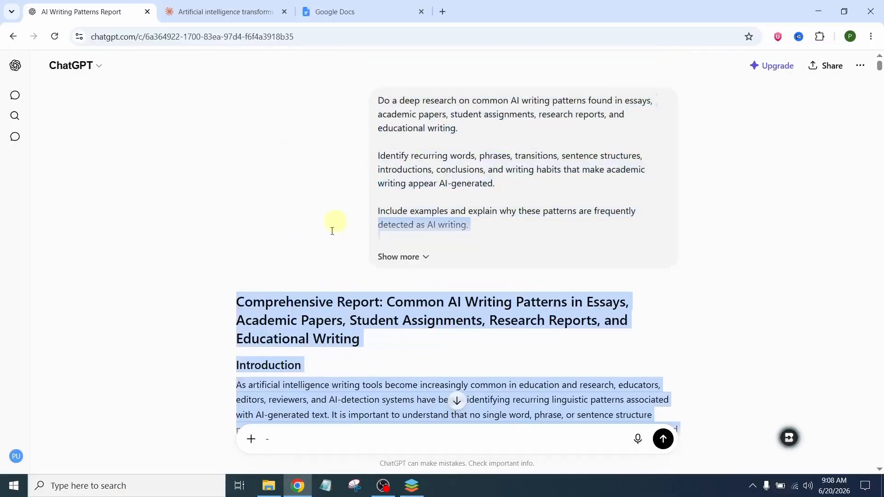
{"action": "right_click", "coordinate": [256, 304]}
{"action": "left_click", "coordinate": [290, 320]}
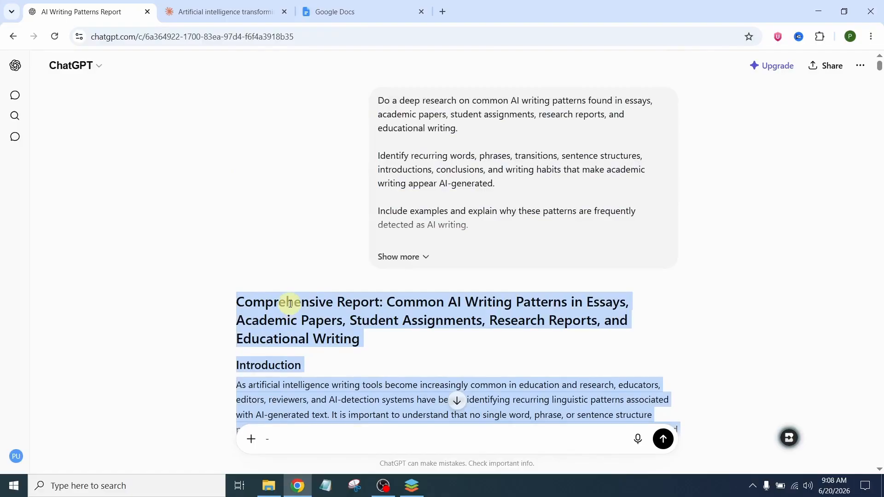
Switch to Google Docs, create a blank document and paste the copied research into it.
{"action": "left_click", "coordinate": [318, 14]}
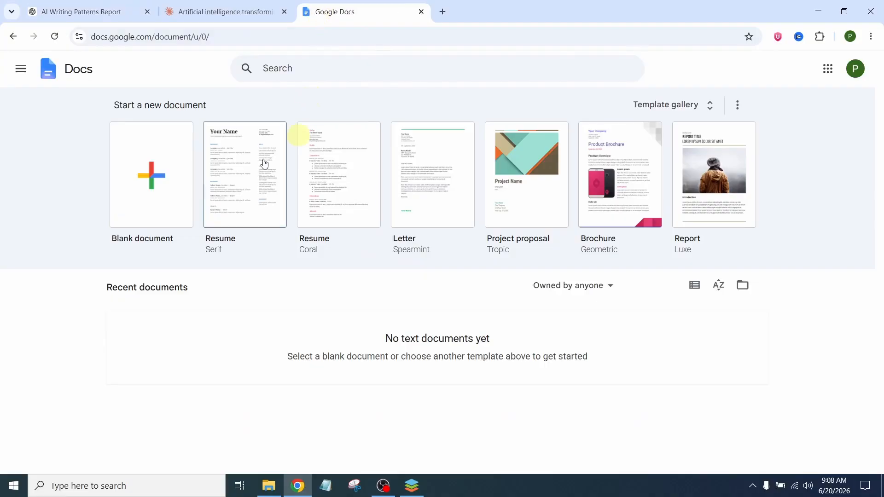
{"action": "left_click", "coordinate": [152, 180]}
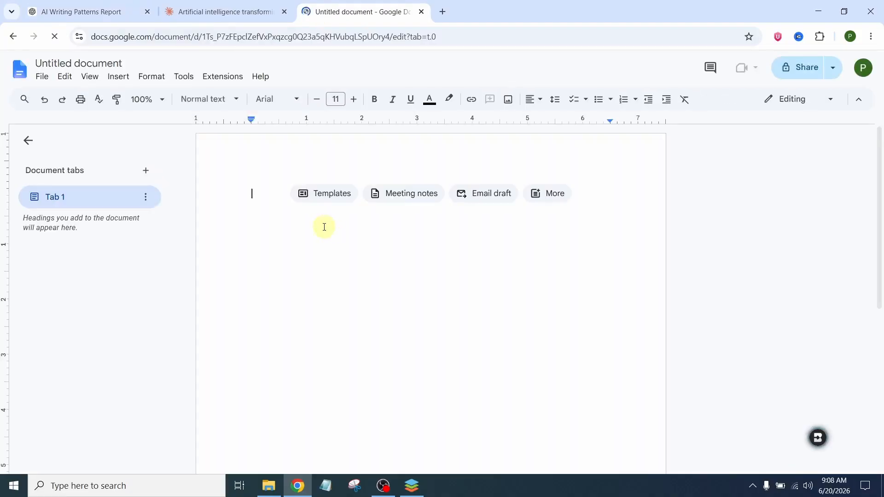
{"action": "key", "text": "ctrl+v"}
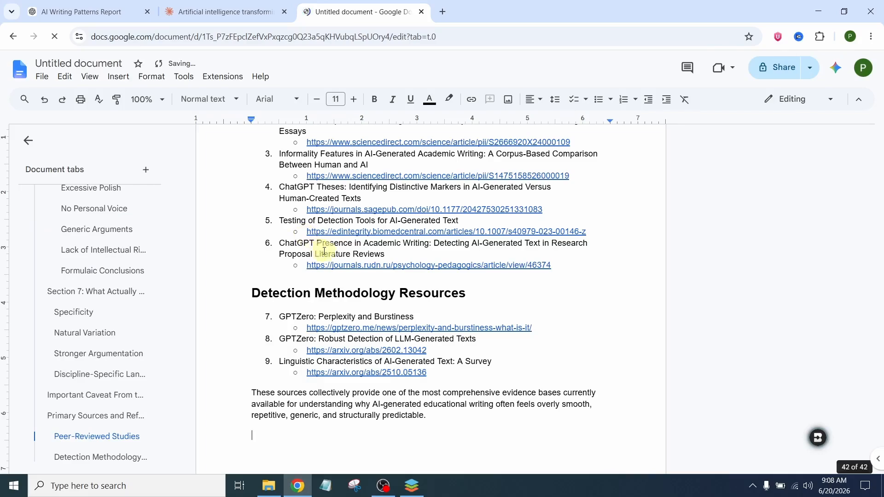
Download the document as a Markdown (.md) file.
{"action": "left_click", "coordinate": [42, 77]}
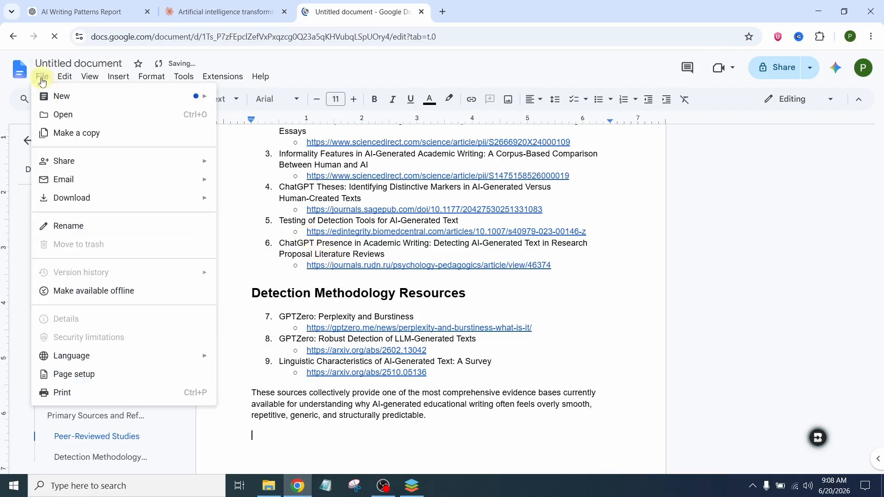
{"action": "mouse_move", "coordinate": [78, 197]}
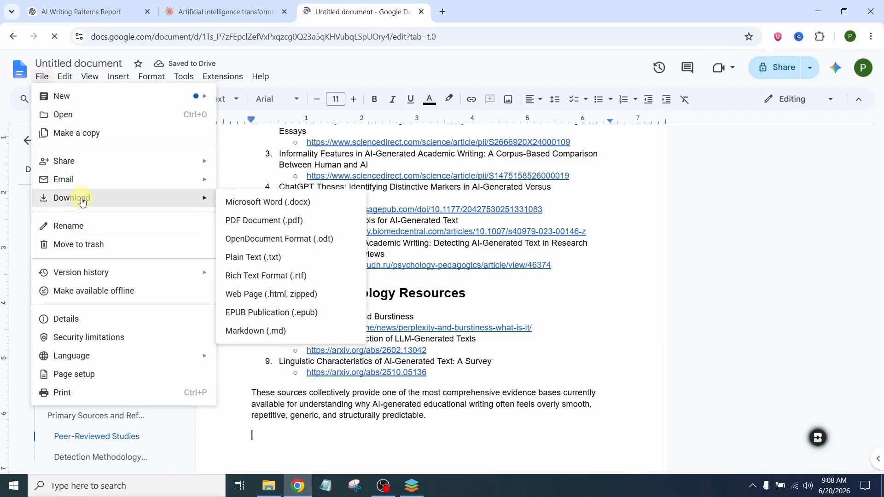
{"action": "left_click", "coordinate": [296, 334]}
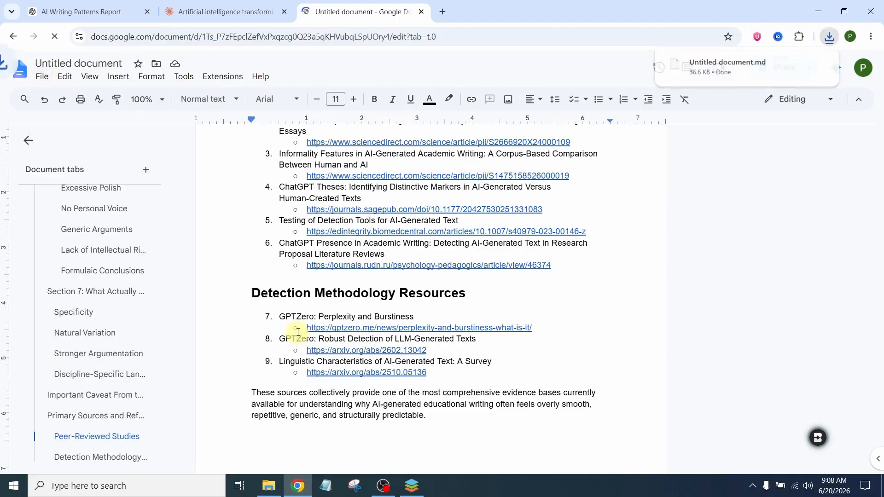
Show the downloaded Markdown file in its folder and rename it human-writing-framework.md.
{"action": "mouse_move", "coordinate": [755, 62]}
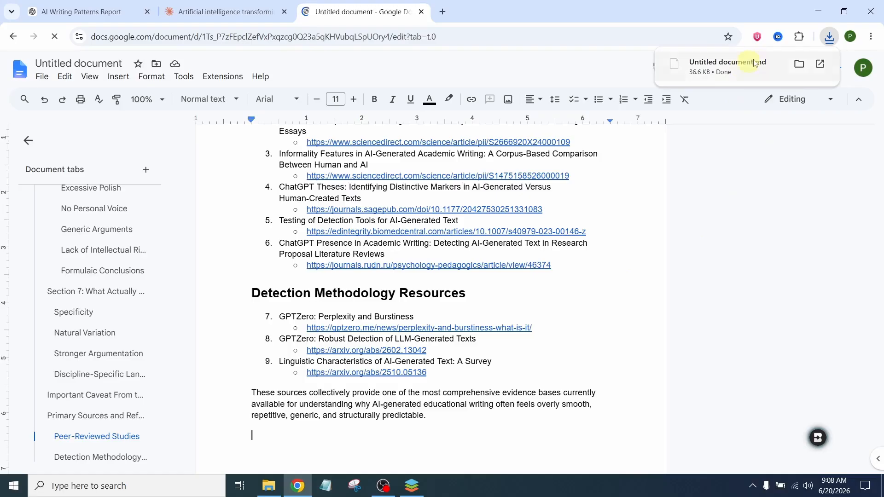
{"action": "left_click", "coordinate": [800, 67]}
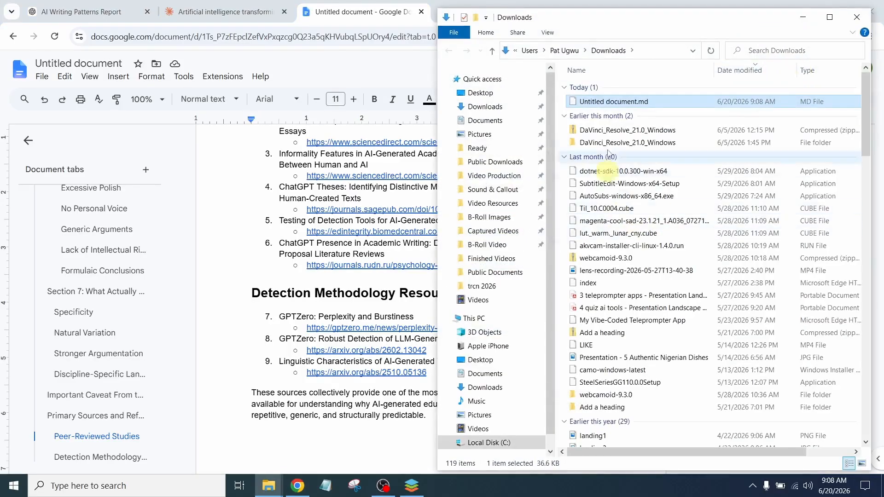
{"action": "right_click", "coordinate": [599, 104]}
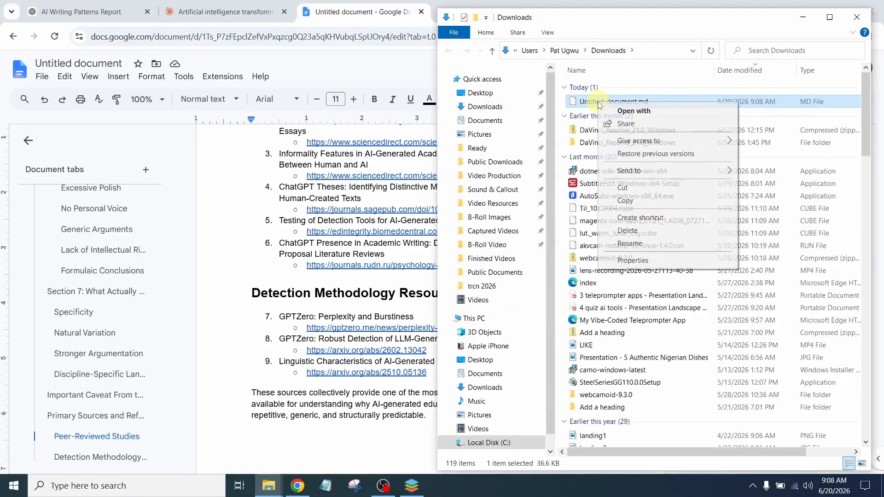
{"action": "left_click", "coordinate": [630, 243]}
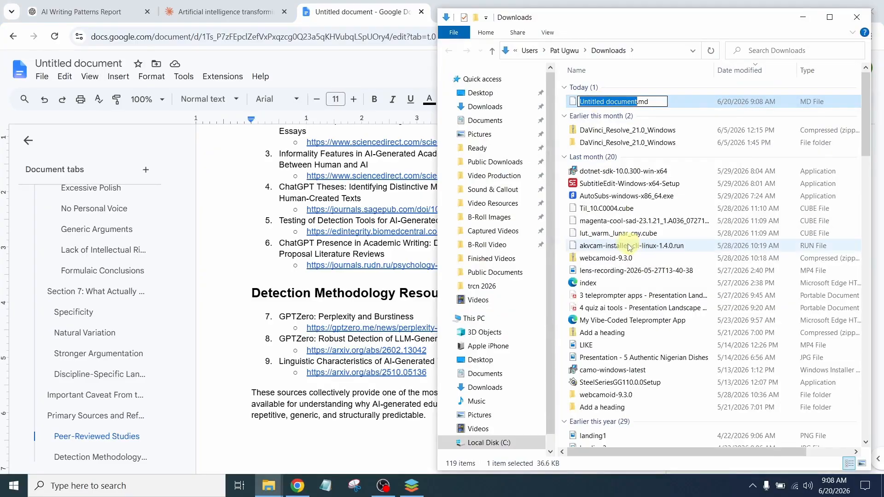
{"action": "right_click", "coordinate": [606, 104]}
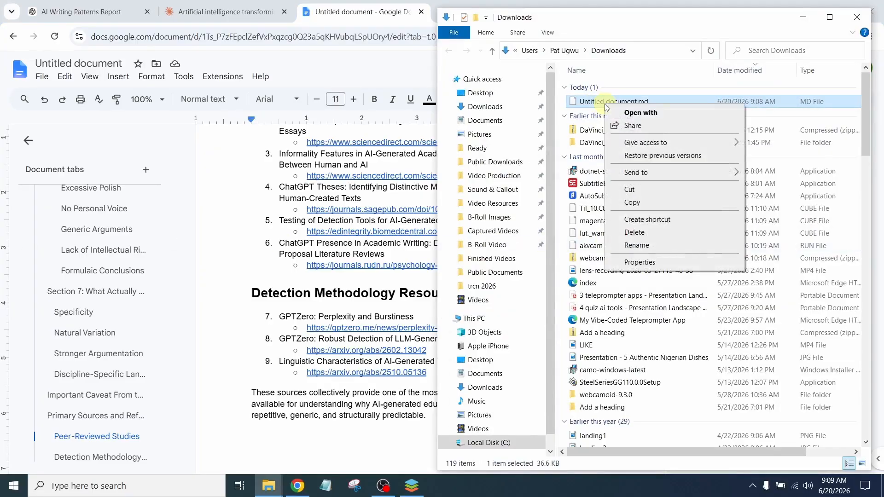
{"action": "left_click", "coordinate": [649, 251]}
{"action": "type", "text": "human-writing-framework"}
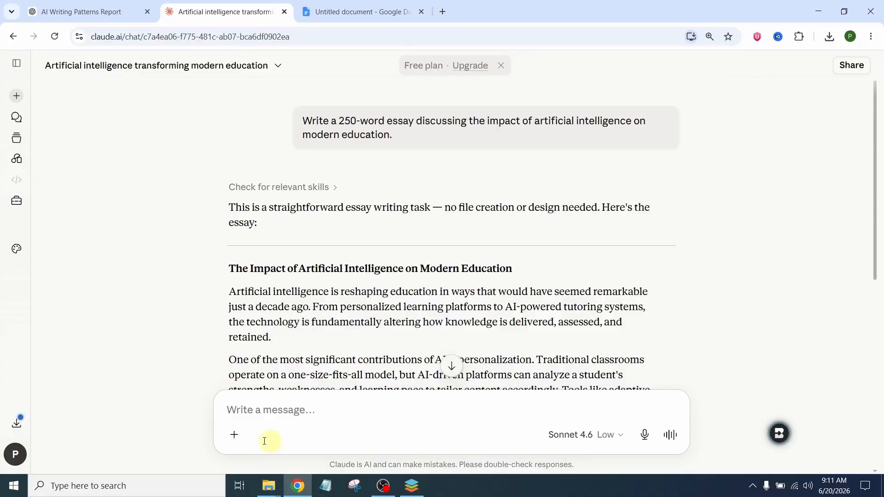
In the Claude essay chat, attach human-writing-framework.md from the Downloads folder to a new message.
{"action": "left_click", "coordinate": [234, 434]}
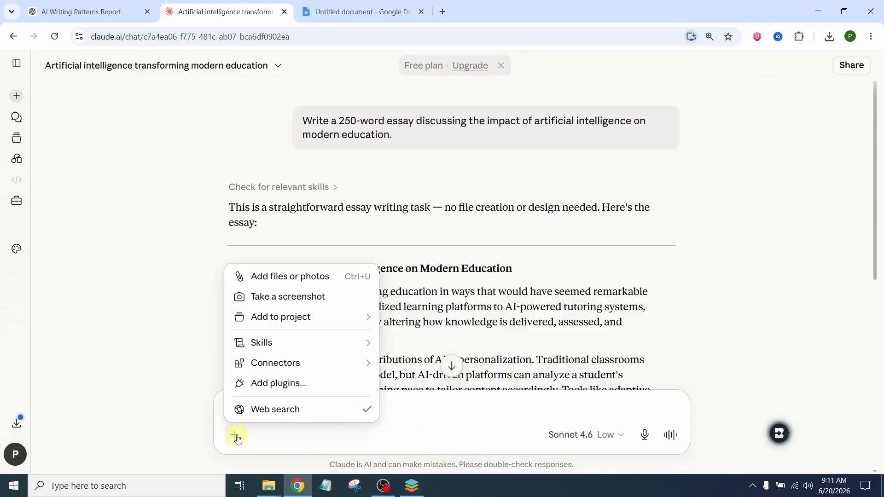
{"action": "left_click", "coordinate": [299, 276]}
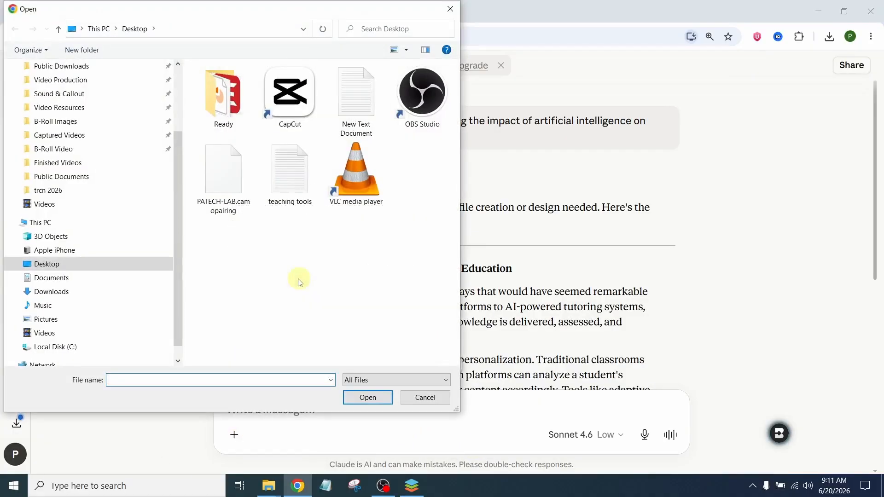
{"action": "scroll", "coordinate": [74, 80], "scroll_direction": "up", "scroll_amount": 3}
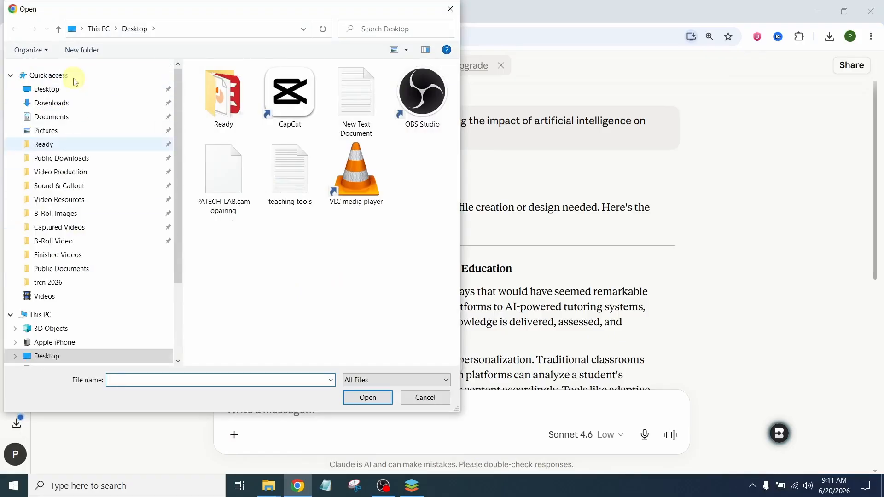
{"action": "left_click", "coordinate": [122, 108]}
{"action": "left_click", "coordinate": [223, 110]}
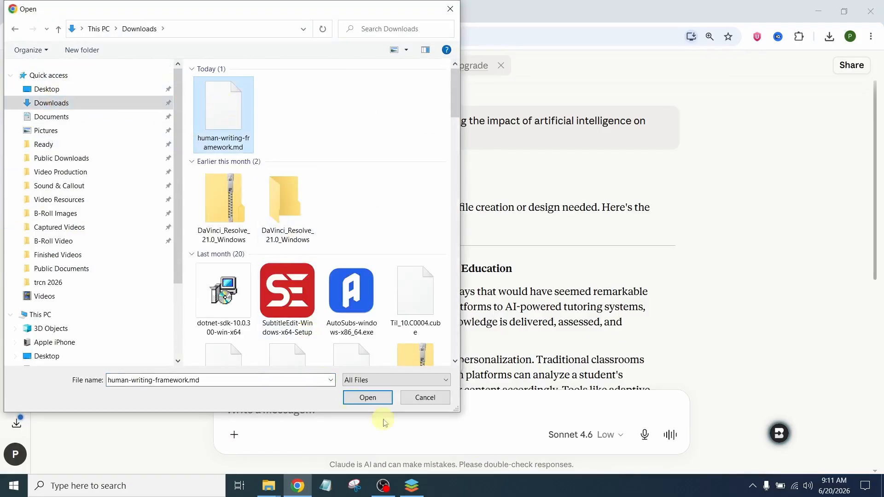
{"action": "left_click", "coordinate": [378, 406]}
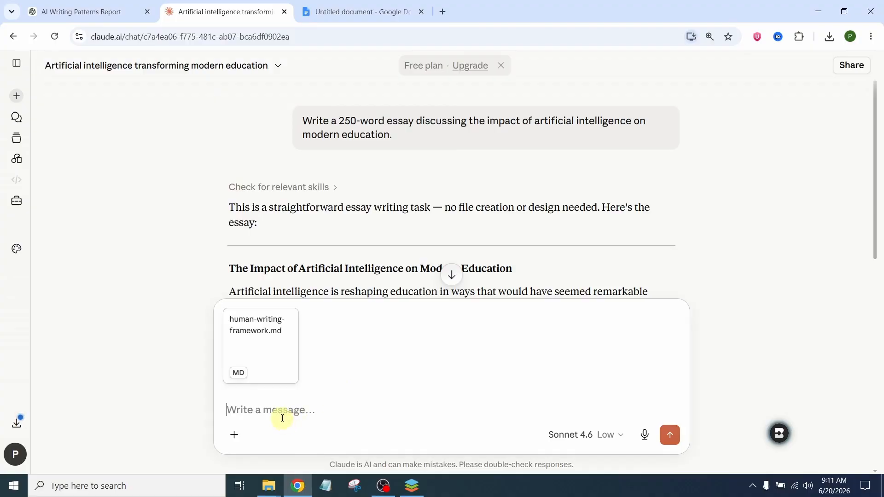
Submit the 250-word AI-in-education essay prompt with instructions to review the uploaded file, avoid its identified patterns and sound natural without seeming machine-generated.
{"action": "type", "text": "Write a 250-word essay discussing the impact of artificial intelligence on modern education.  Before writing, review the uploaded file and avoid all words, phrases, transitions, sentence structures, introductions, conclusions, and writing patterns identified in the document.  Produce a natural, academically appropriate essay that maintains clarity without sounding machine-generated."}
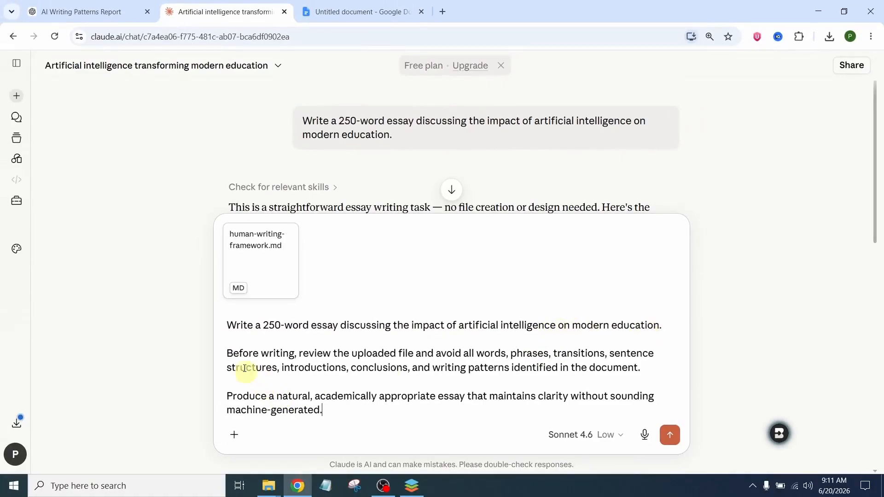
{"action": "left_click_drag", "start_coordinate": [230, 356], "coordinate": [329, 357]}
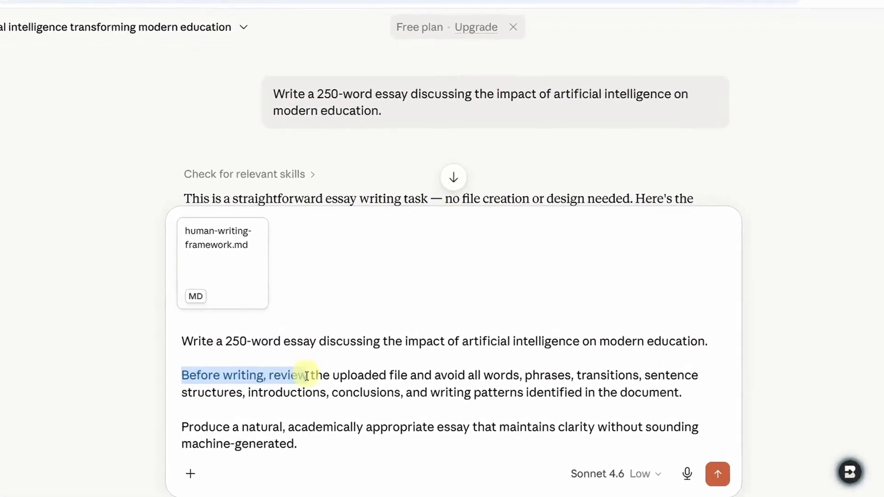
{"action": "left_click", "coordinate": [353, 364]}
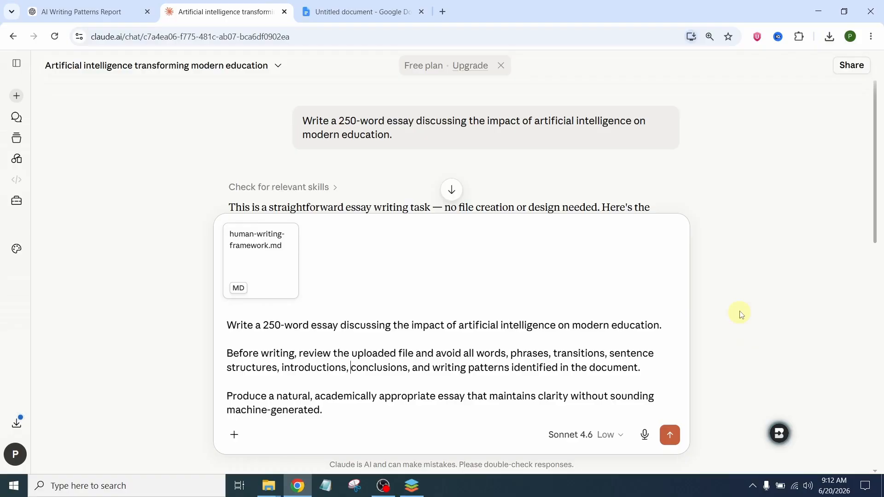
{"action": "left_click", "coordinate": [670, 439]}
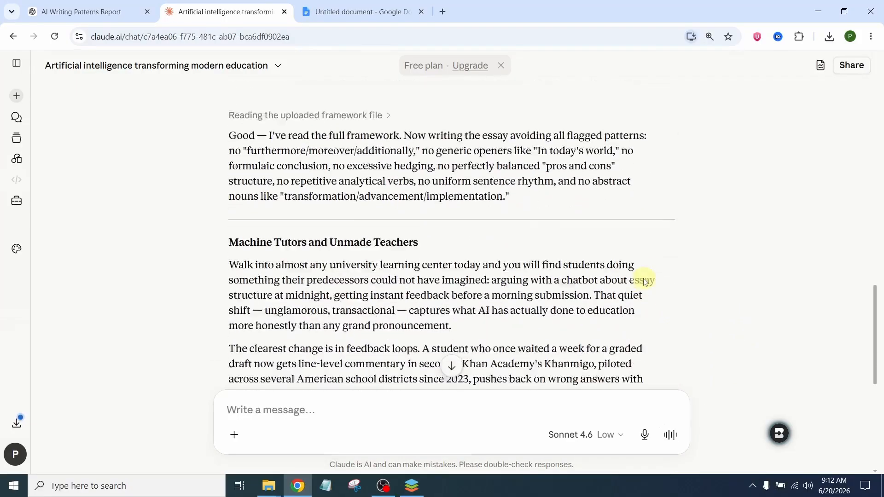
Examine the newly generated essay and compare it with the original essay at the start of the conversation.
{"action": "scroll", "coordinate": [644, 281], "scroll_direction": "down", "scroll_amount": 3}
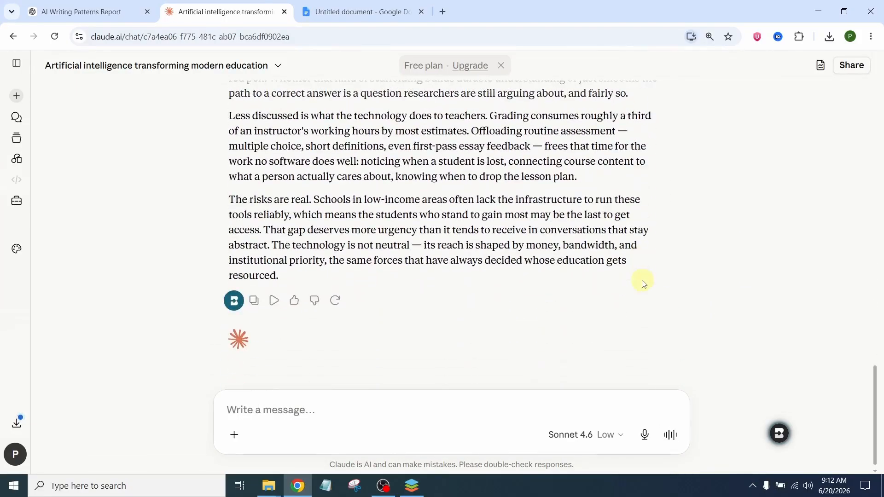
{"action": "scroll", "coordinate": [643, 283], "scroll_direction": "up", "scroll_amount": 3}
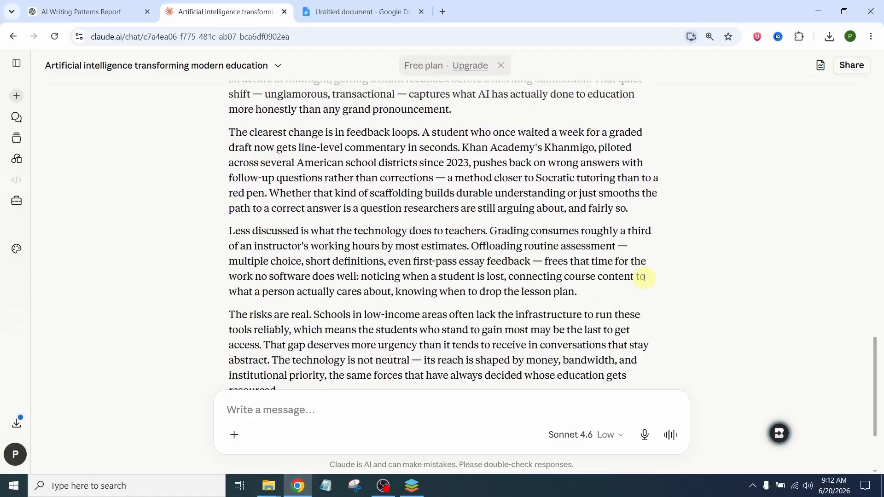
{"action": "scroll", "coordinate": [644, 277], "scroll_direction": "up", "scroll_amount": 6}
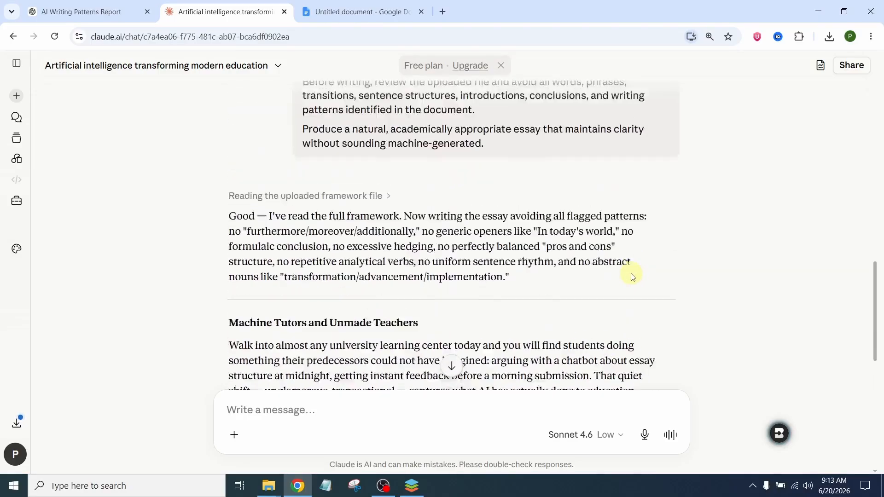
{"action": "scroll", "coordinate": [626, 276], "scroll_direction": "down", "scroll_amount": 5}
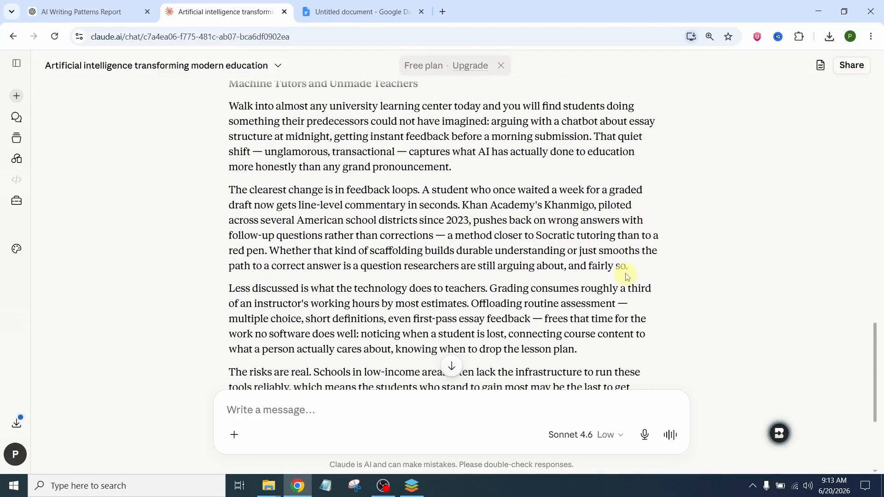
{"action": "scroll", "coordinate": [627, 276], "scroll_direction": "down", "scroll_amount": 3}
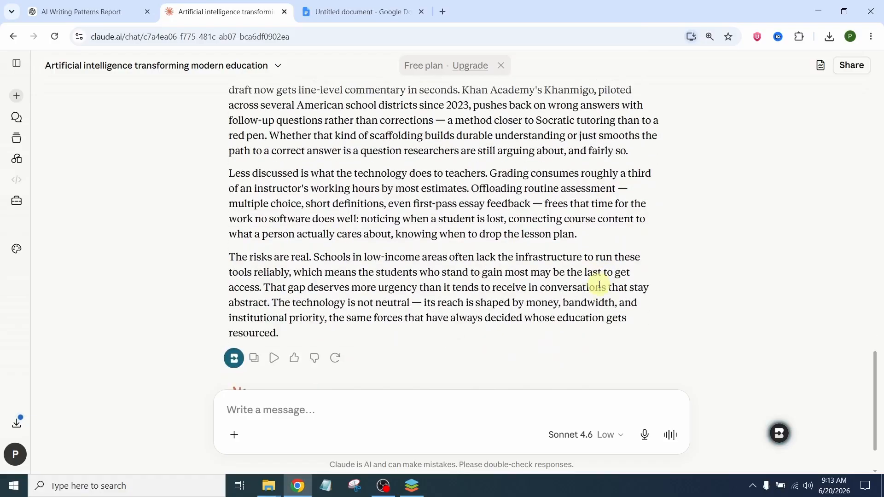
{"action": "scroll", "coordinate": [597, 339], "scroll_direction": "up", "scroll_amount": 7}
{"action": "scroll", "coordinate": [595, 290], "scroll_direction": "down", "scroll_amount": 7}
{"action": "scroll", "coordinate": [593, 289], "scroll_direction": "up", "scroll_amount": 14}
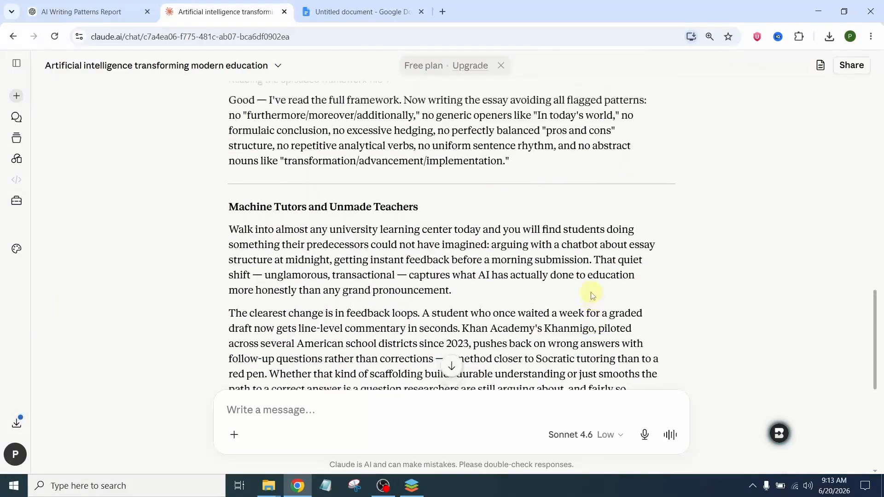
{"action": "scroll", "coordinate": [595, 256], "scroll_direction": "up", "scroll_amount": 3}
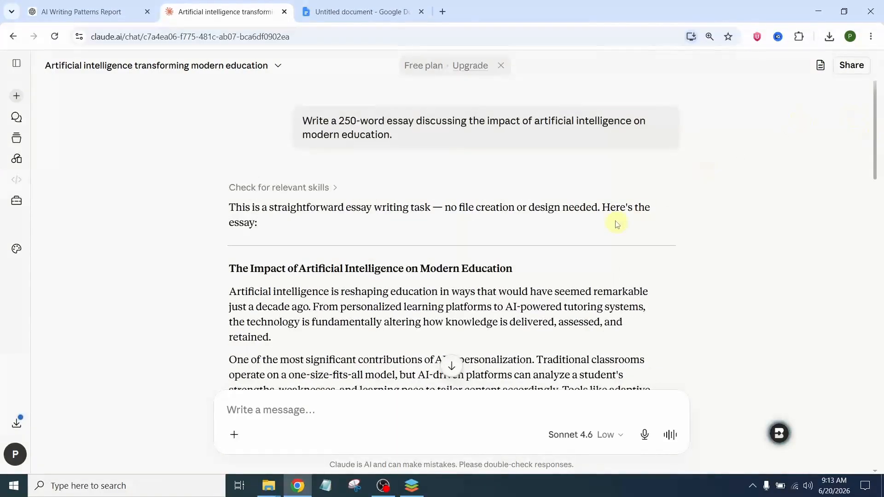
{"action": "scroll", "coordinate": [604, 239], "scroll_direction": "down", "scroll_amount": 4}
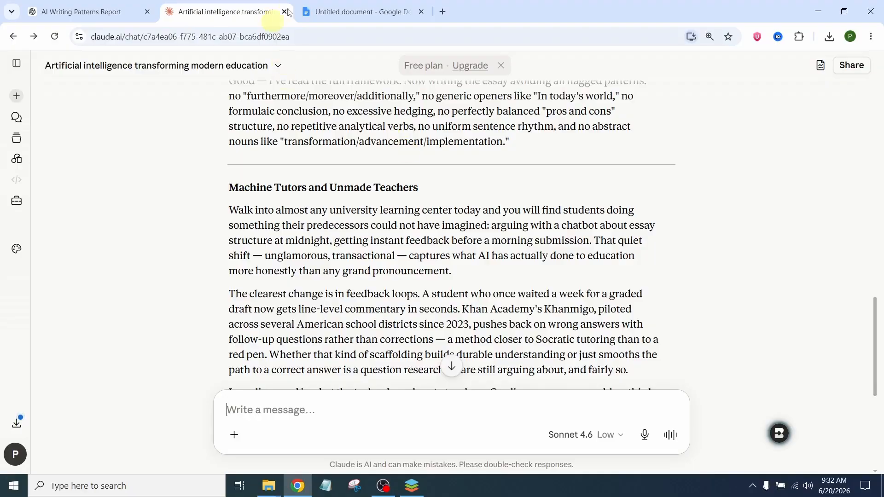
Switch to the Google Docs report on common AI writing patterns and copy its entire text.
{"action": "left_click", "coordinate": [356, 13]}
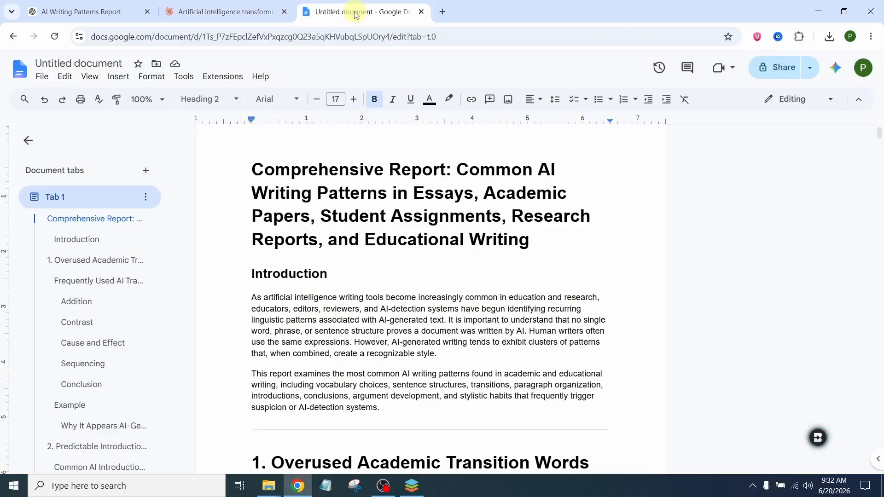
{"action": "left_click", "coordinate": [346, 203]}
{"action": "key", "text": "ctrl+a"}
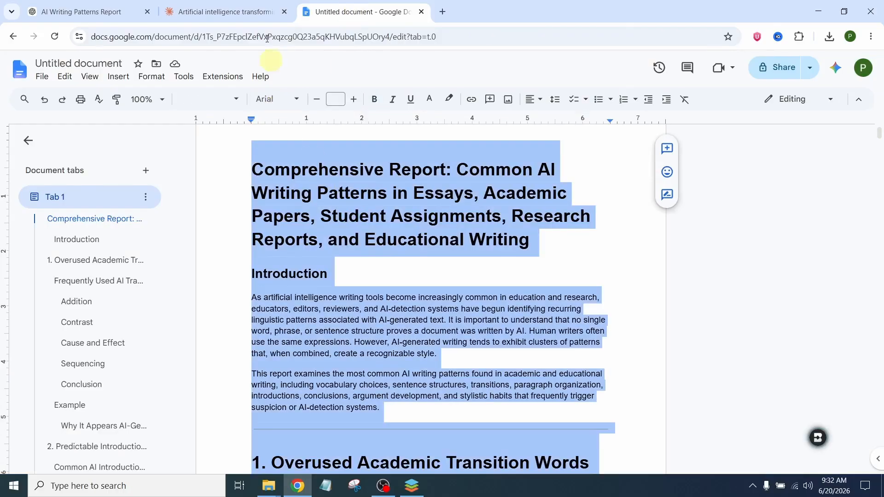
Return to Claude and start a new custom skill by writing its instructions manually.
{"action": "left_click", "coordinate": [238, 9]}
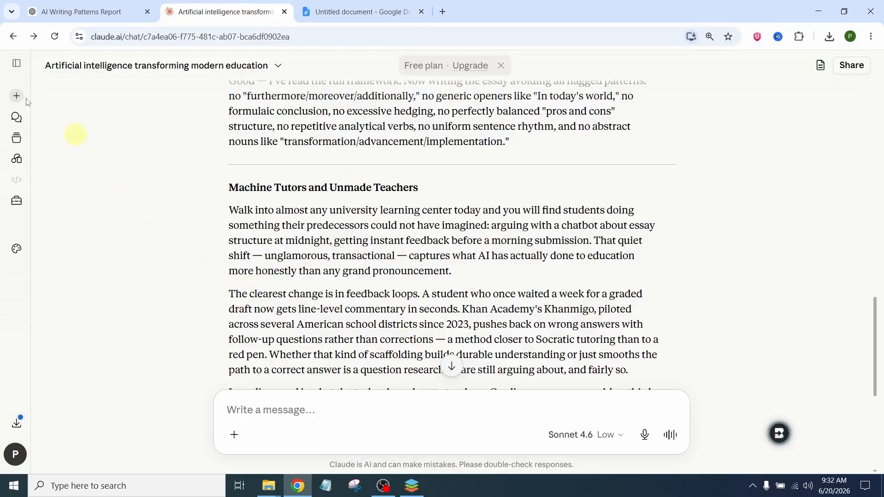
{"action": "left_click", "coordinate": [16, 67]}
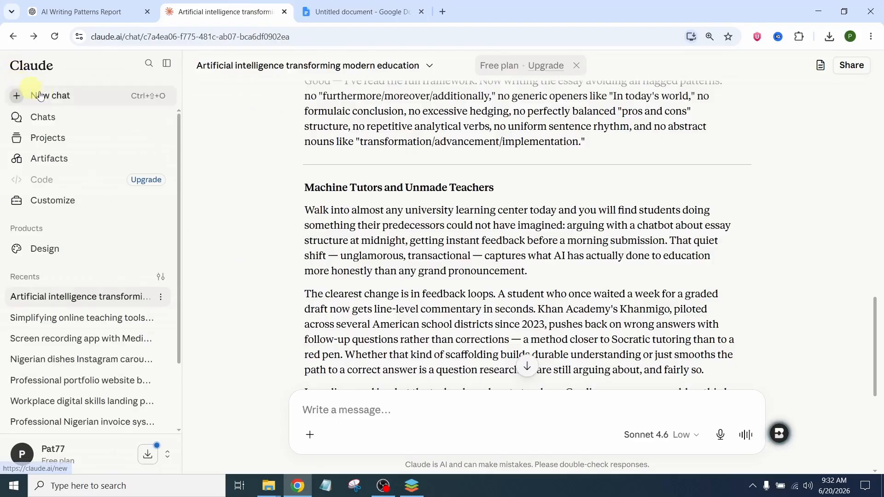
{"action": "left_click", "coordinate": [60, 206]}
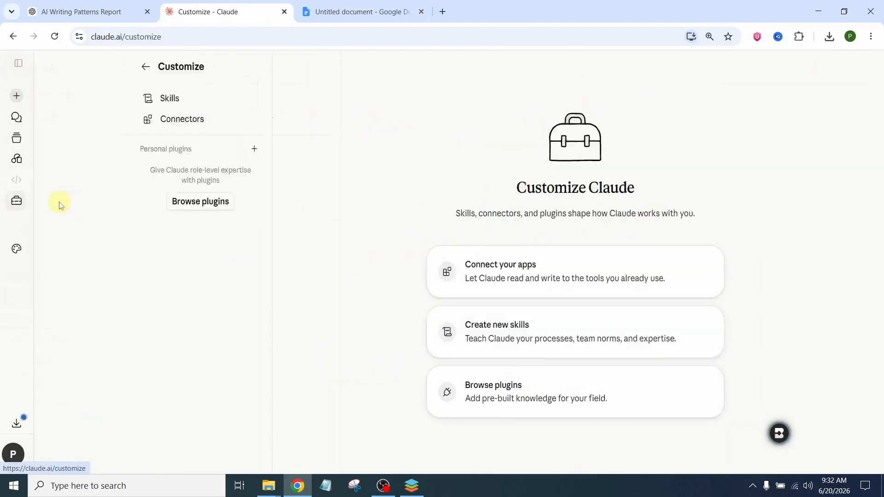
{"action": "left_click", "coordinate": [87, 100]}
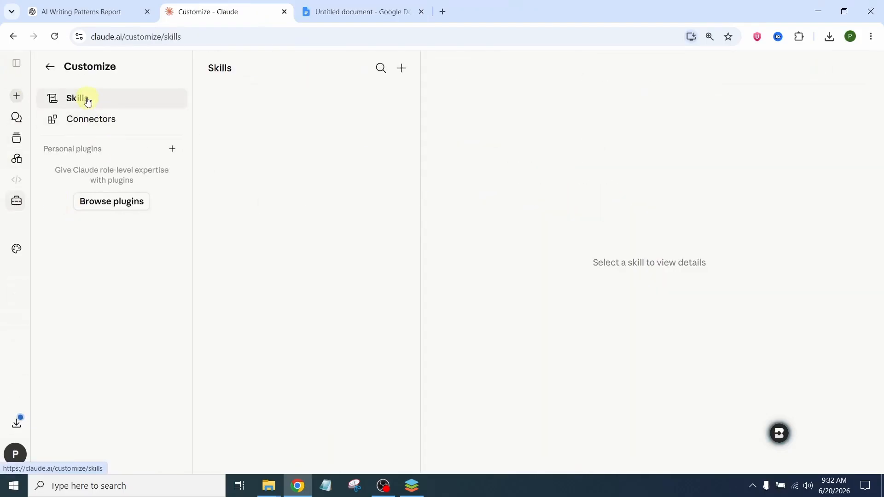
{"action": "left_click", "coordinate": [401, 72]}
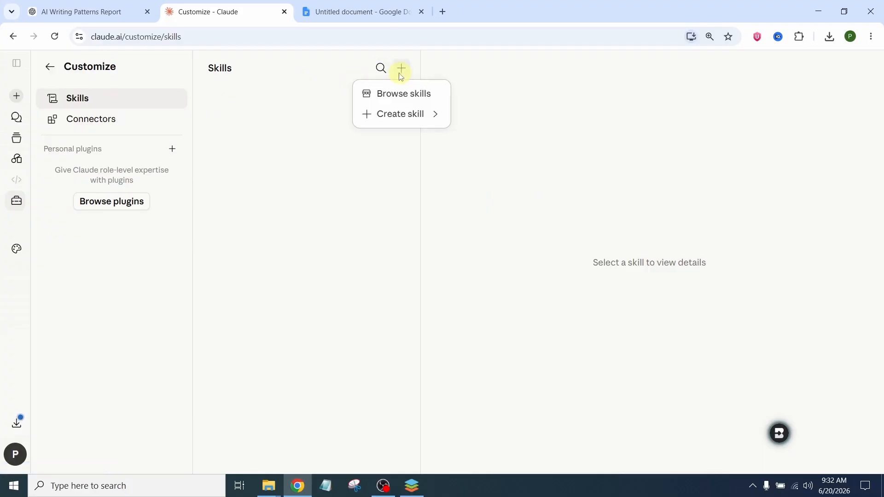
{"action": "mouse_move", "coordinate": [395, 119]}
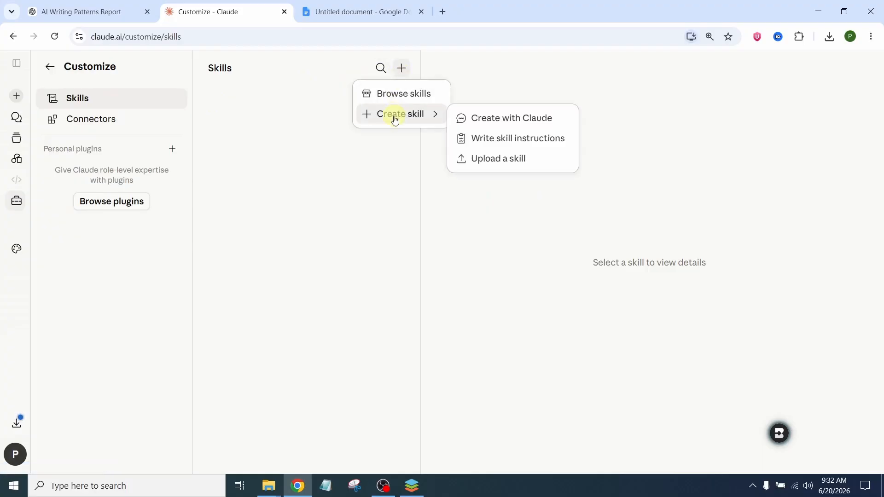
{"action": "left_click", "coordinate": [555, 142]}
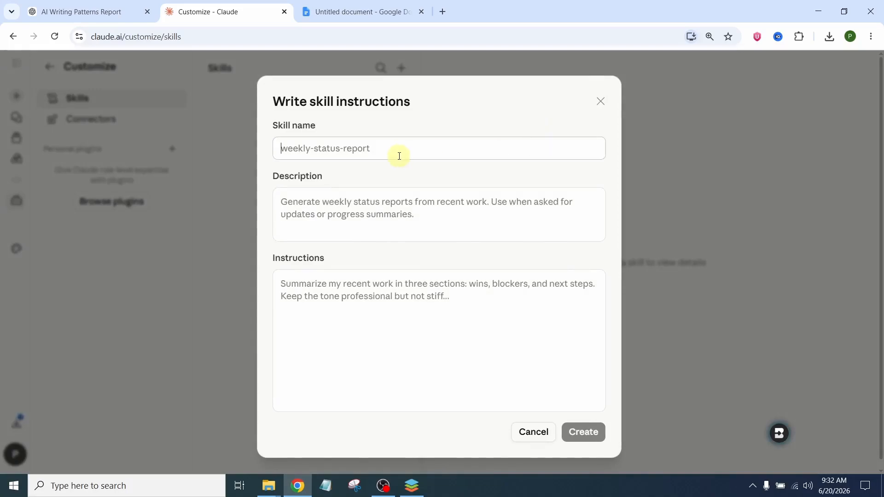
Name the skill human-writer and enter "write like human" as its description.
{"action": "type", "text": "human"}
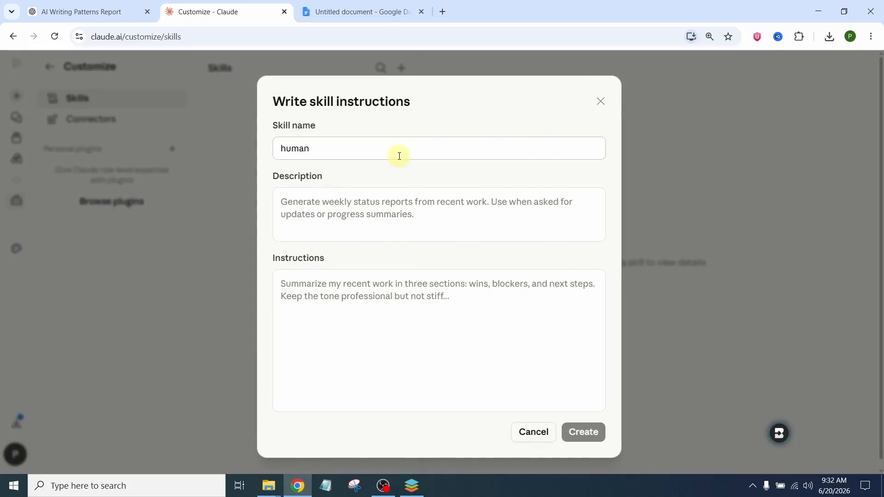
{"action": "type", "text": "-writer"}
{"action": "left_click", "coordinate": [366, 210]}
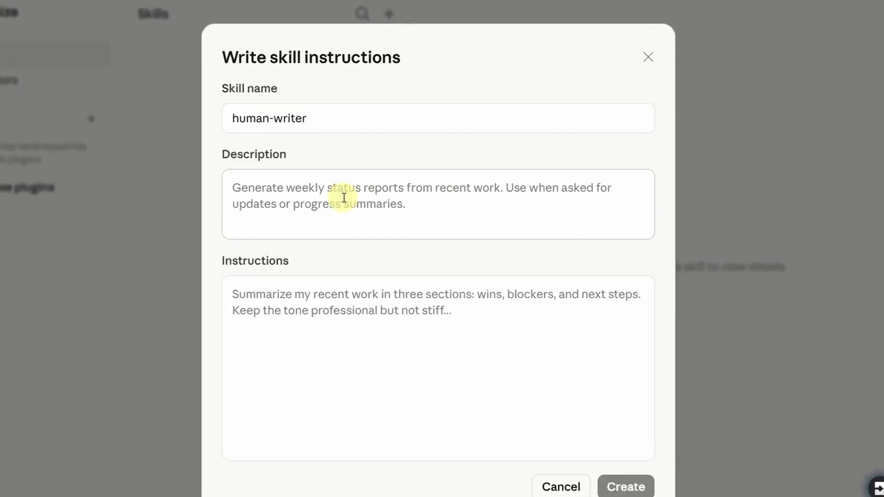
{"action": "type", "text": "w"}
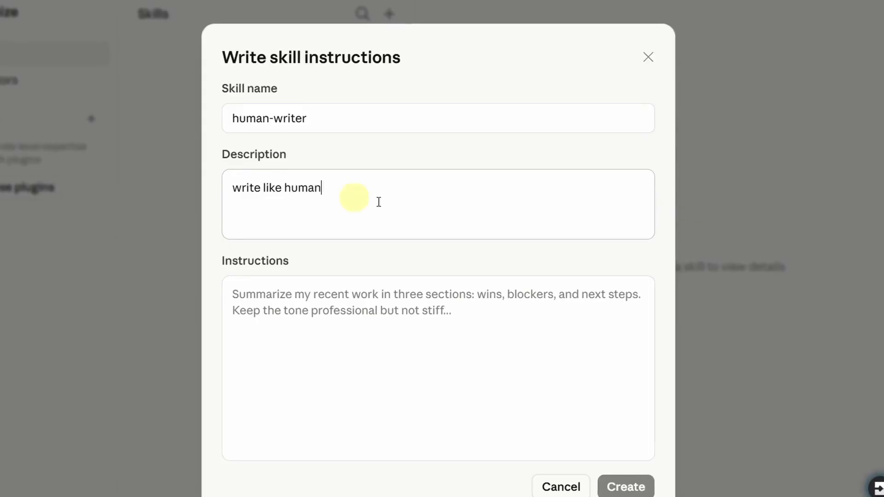
{"action": "type", "text": "rite like human"}
Paste the copied AI writing patterns report as the skill's instructions, check it from the beginning and create the skill.
{"action": "left_click", "coordinate": [253, 320]}
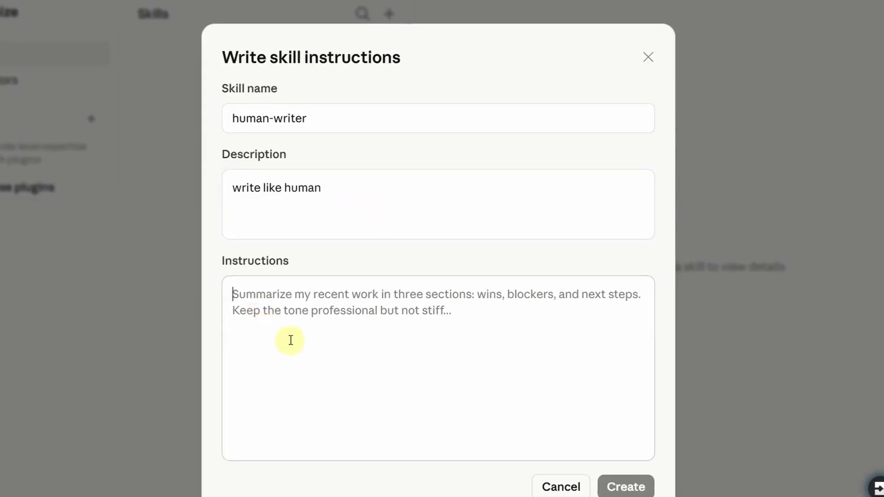
{"action": "key", "text": "ctrl+v"}
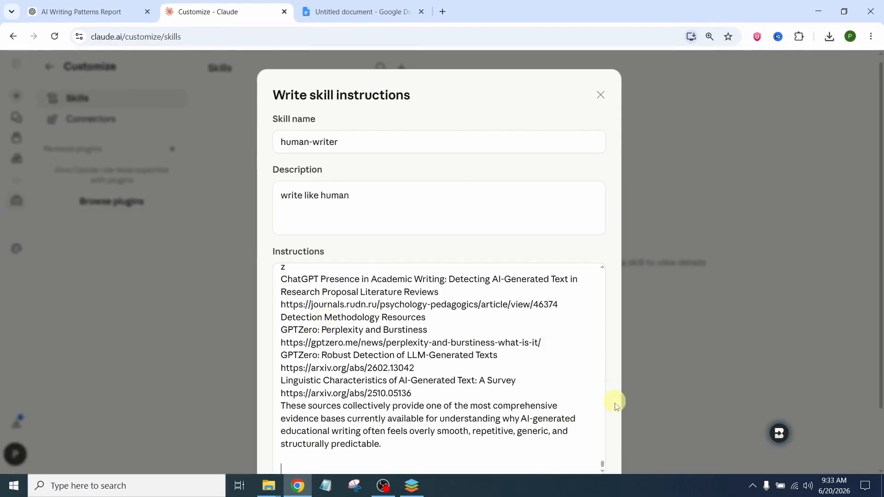
{"action": "left_click_drag", "start_coordinate": [603, 468], "coordinate": [610, 269]}
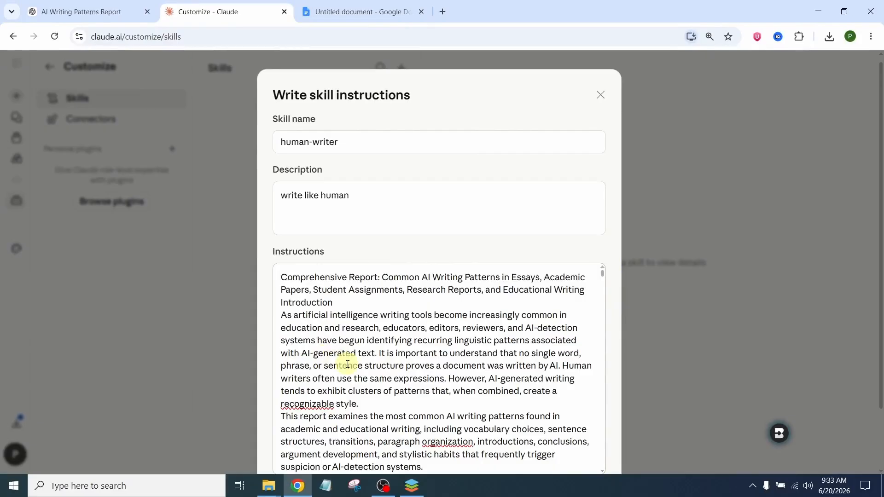
{"action": "left_click", "coordinate": [391, 329]}
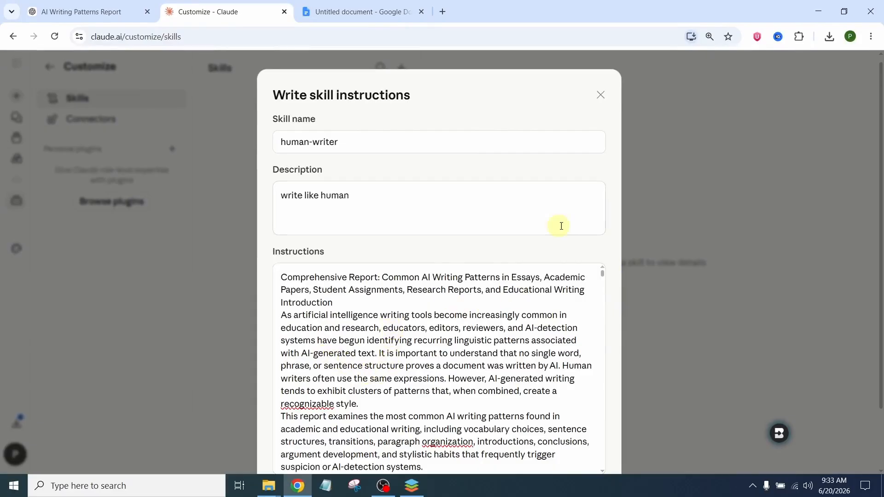
{"action": "scroll", "coordinate": [588, 236], "scroll_direction": "down", "scroll_amount": 2}
{"action": "left_click", "coordinate": [585, 427]}
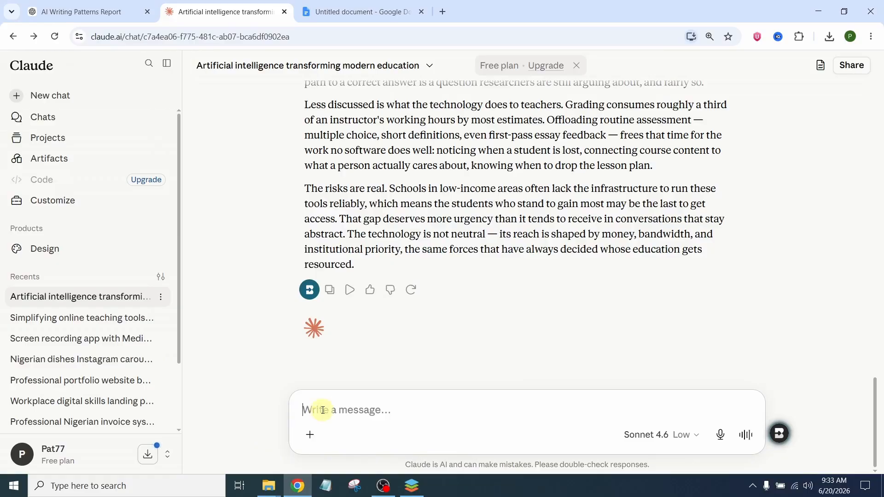
In the essay chat, invoke the human-writer skill with "Write a 250-word essay discussing the impact of artificial intelligence on modern education." and review the response.
{"action": "type", "text": "/"}
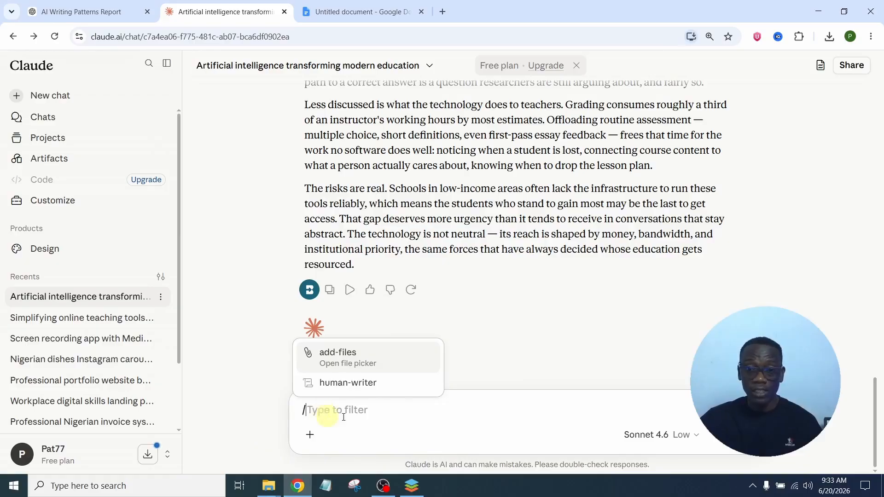
{"action": "left_click", "coordinate": [366, 386]}
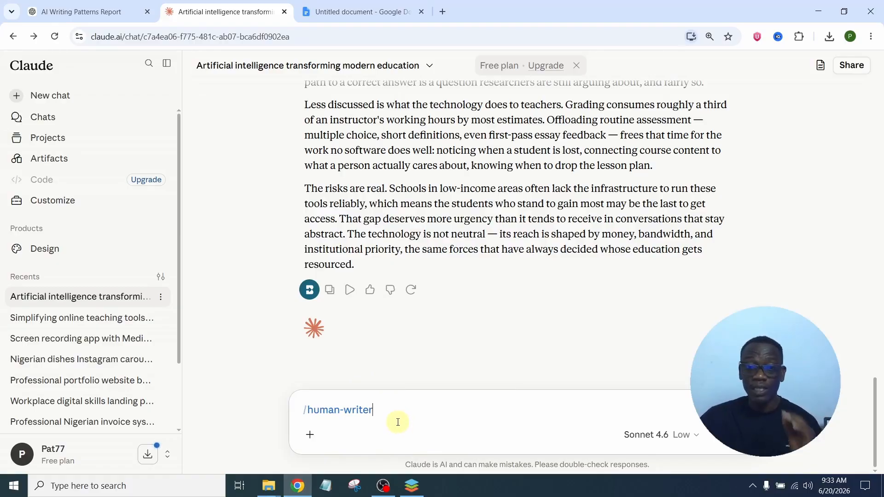
{"action": "type", "text": "Write a 250-word essay discussing the impact of artificial intelligence on modern education."}
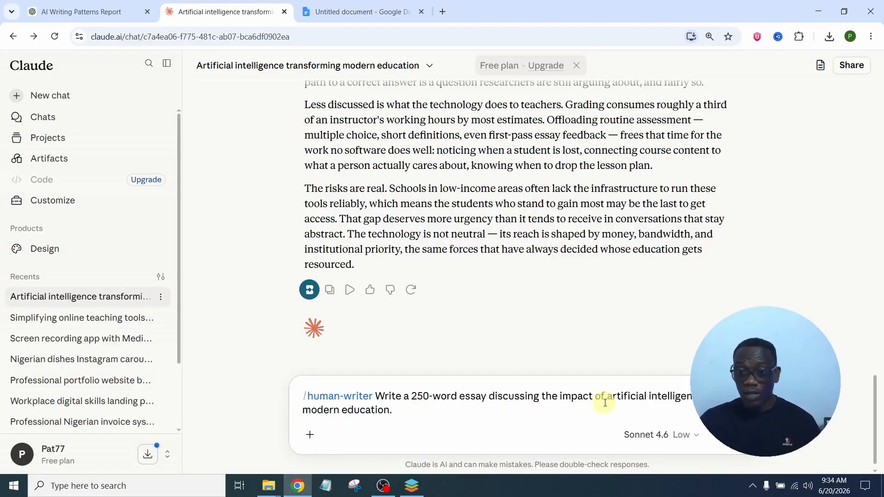
{"action": "key", "text": "Return"}
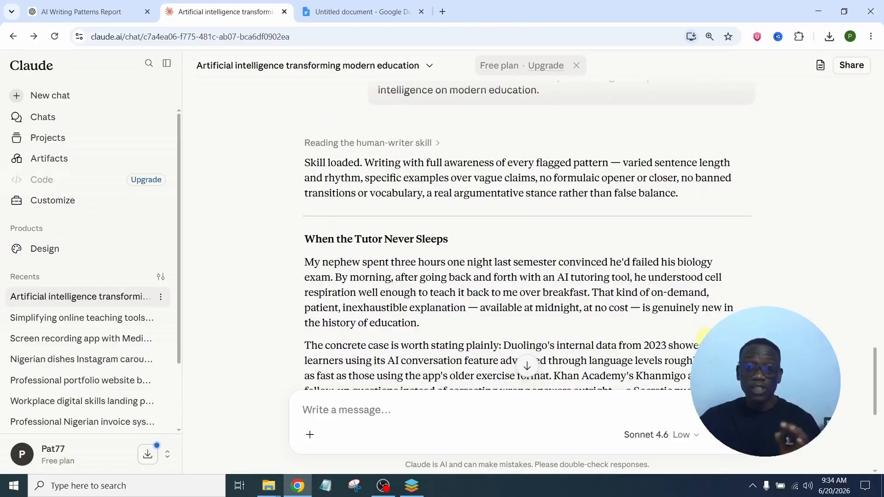
{"action": "scroll", "coordinate": [707, 339], "scroll_direction": "down", "scroll_amount": 4}
{"action": "scroll", "coordinate": [696, 342], "scroll_direction": "up", "scroll_amount": 10}
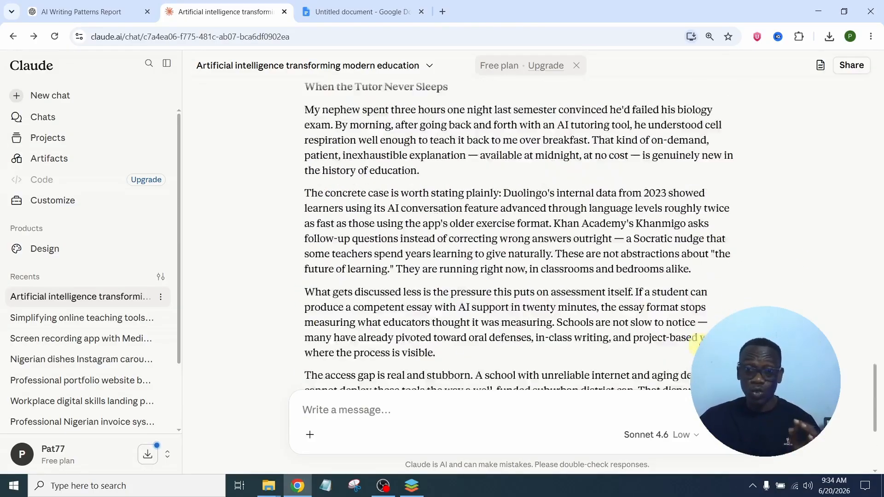